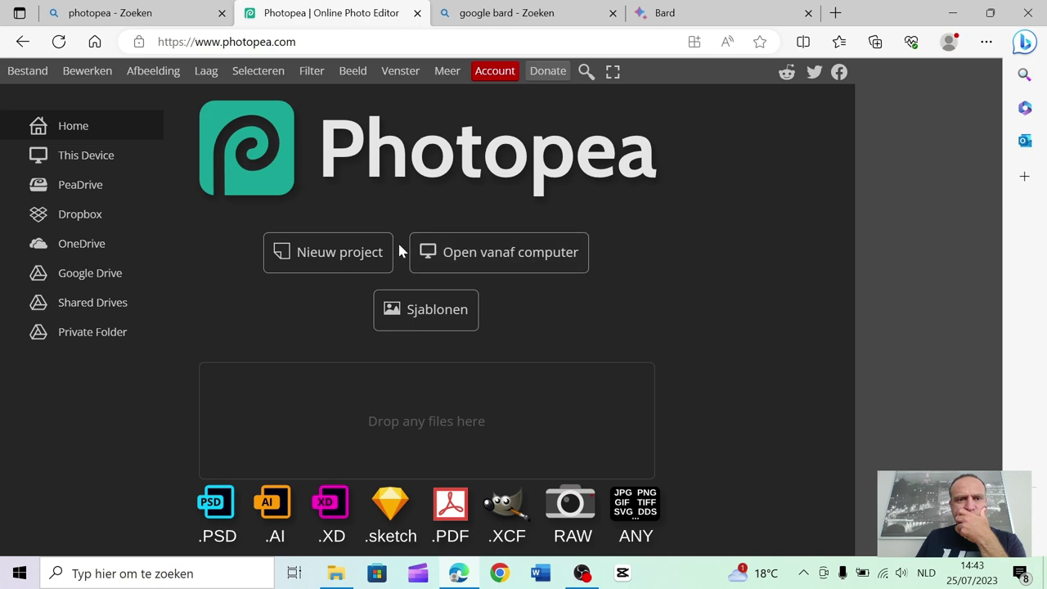
Browse the Sjablonen template gallery and filter it to the Youtube category.
click(436, 317)
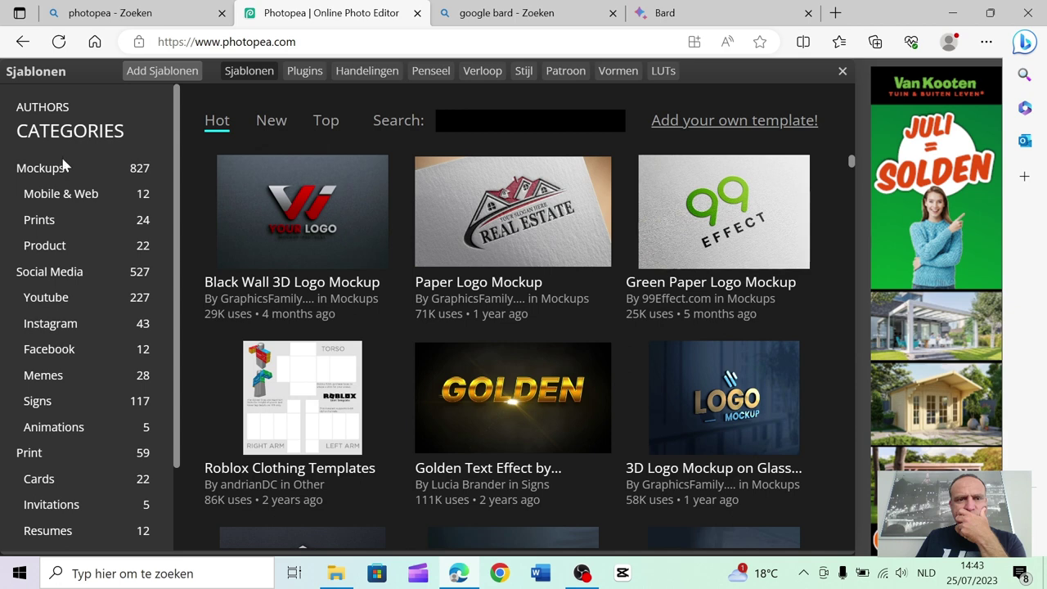
scroll(65, 261, down, 2)
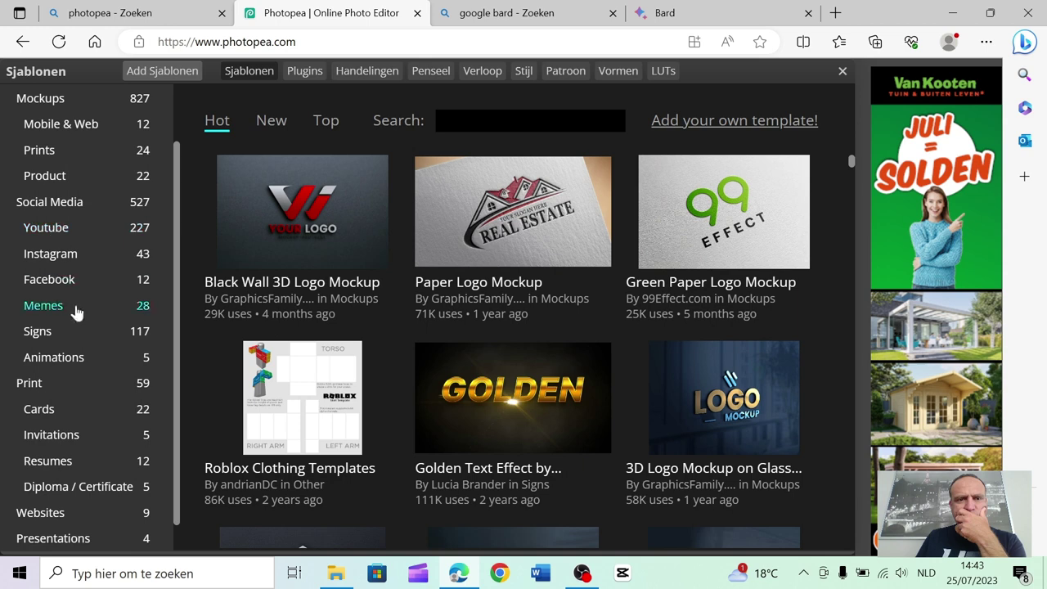
scroll(49, 335, down, 1)
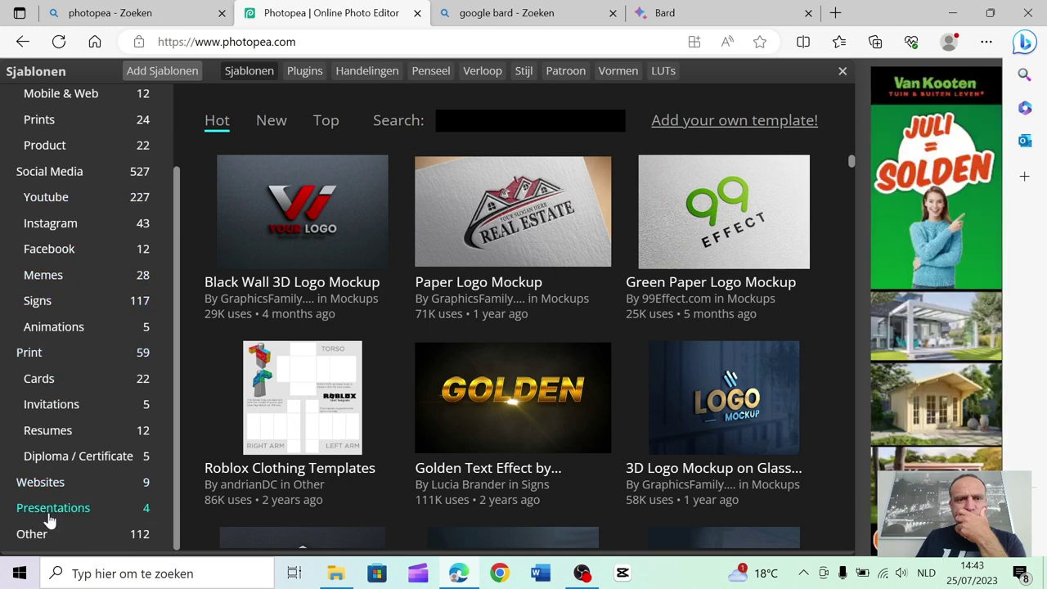
scroll(46, 384, up, 2)
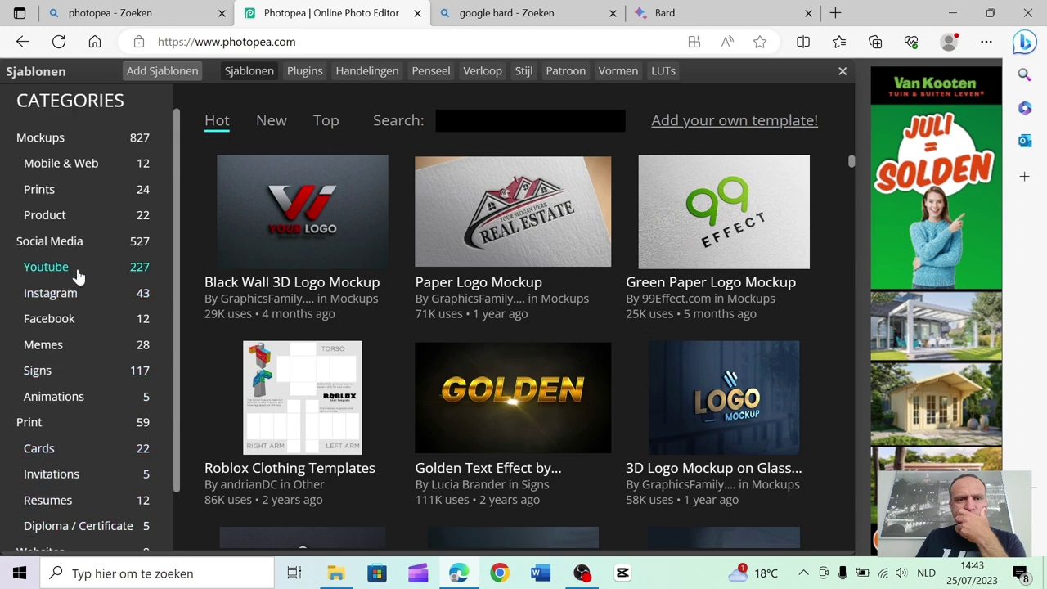
click(53, 269)
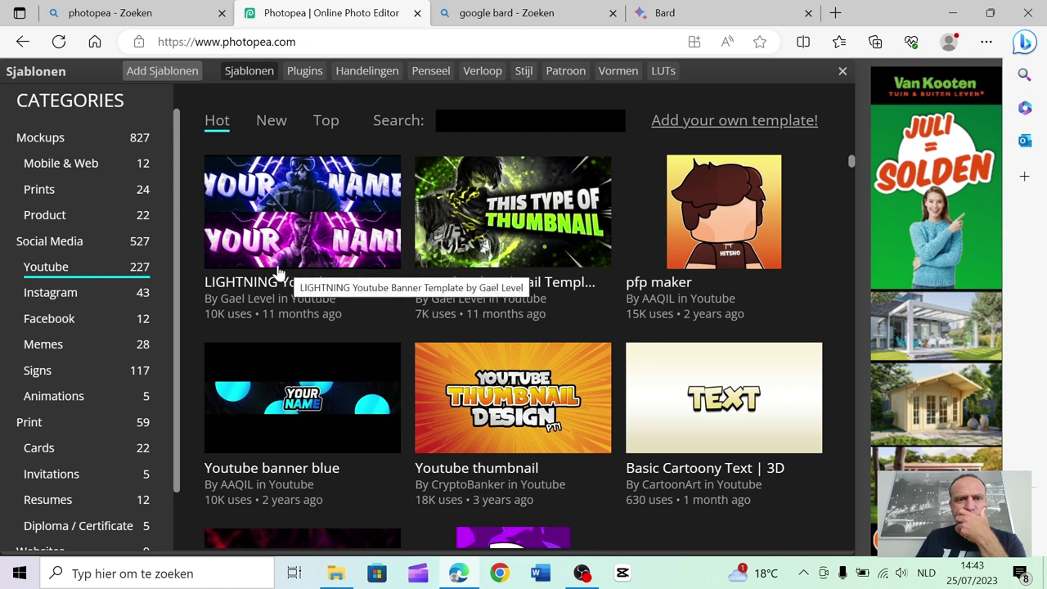
click(278, 271)
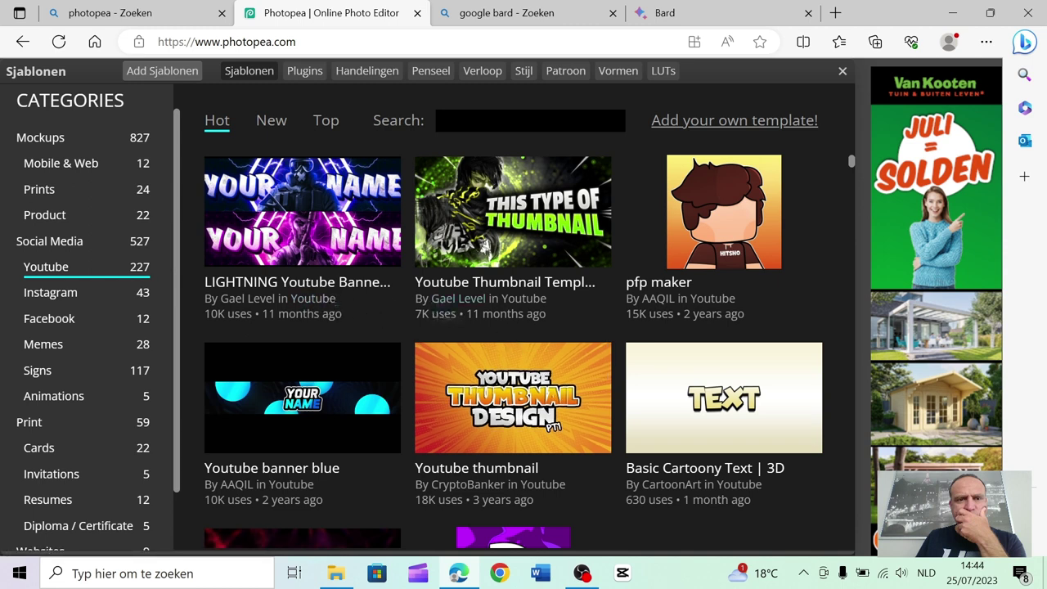
Scroll the Youtube templates and open the Comics Youtube Thumbnail details page.
scroll(561, 313, down, 1)
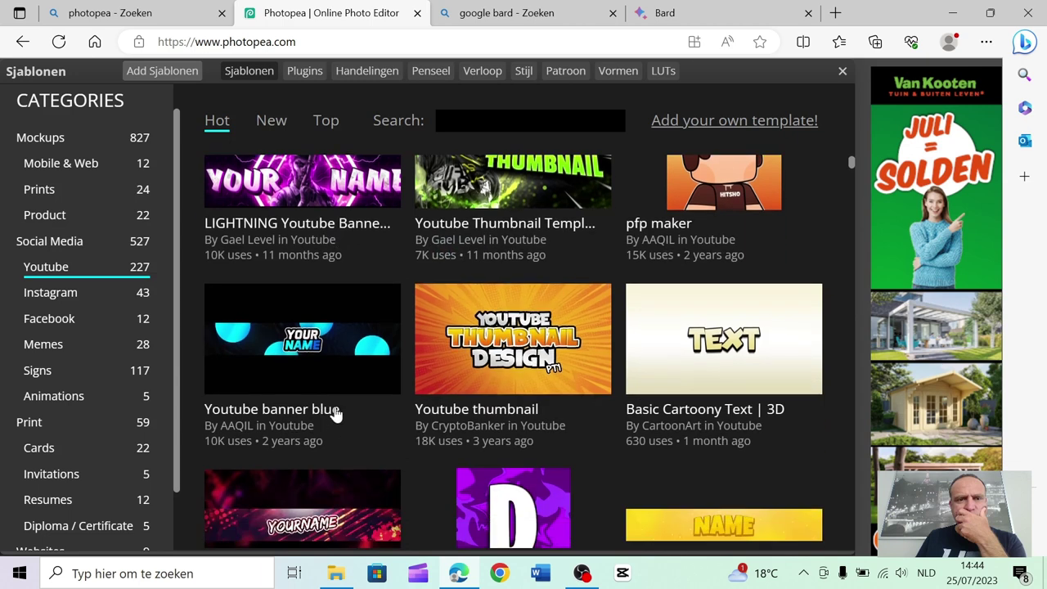
scroll(572, 430, down, 1)
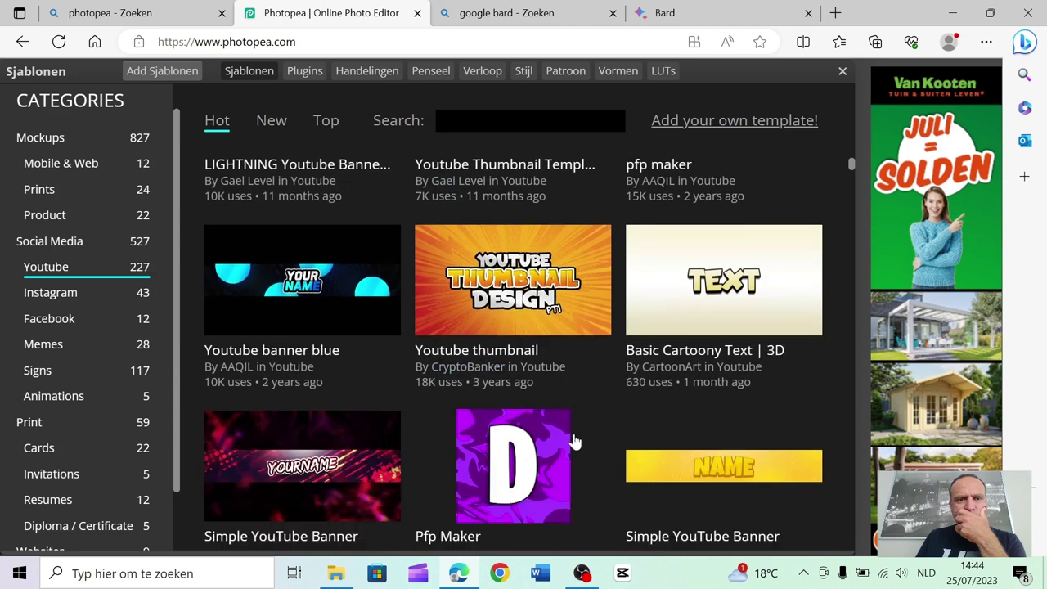
scroll(572, 439, down, 1)
scroll(573, 441, down, 1)
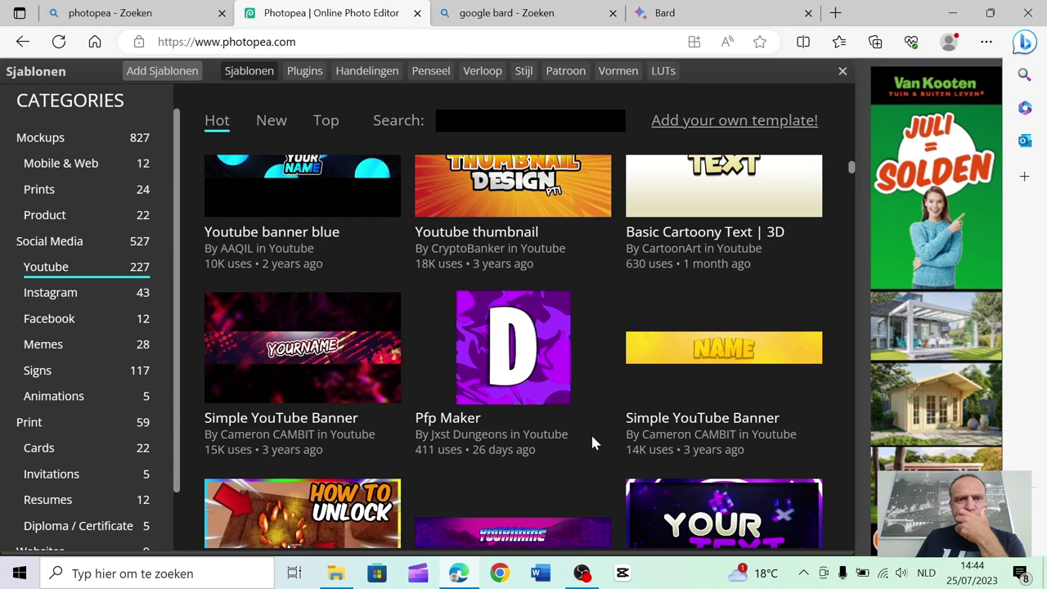
scroll(592, 441, down, 2)
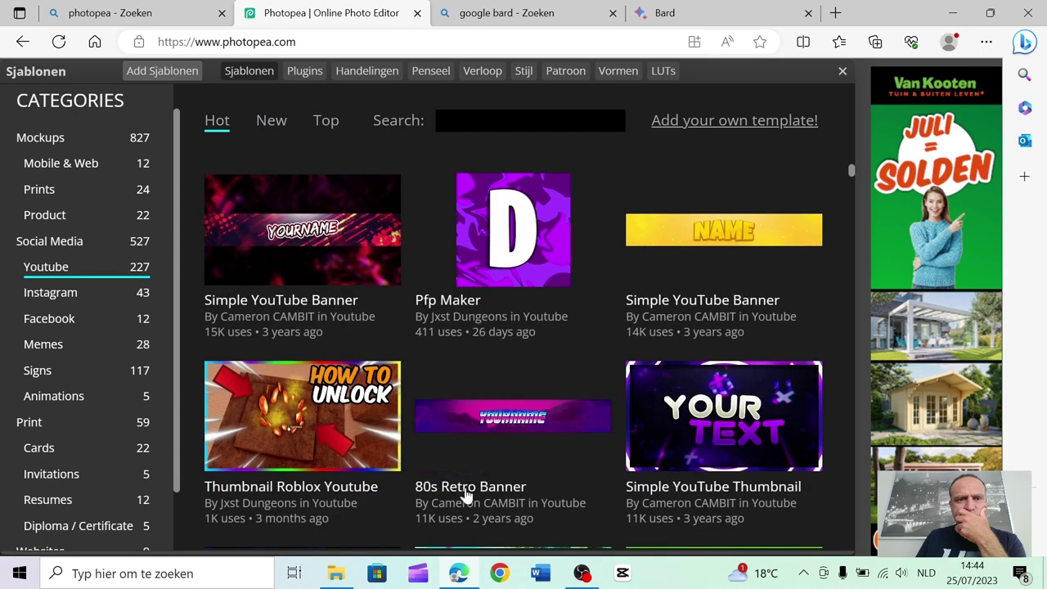
scroll(381, 516, down, 2)
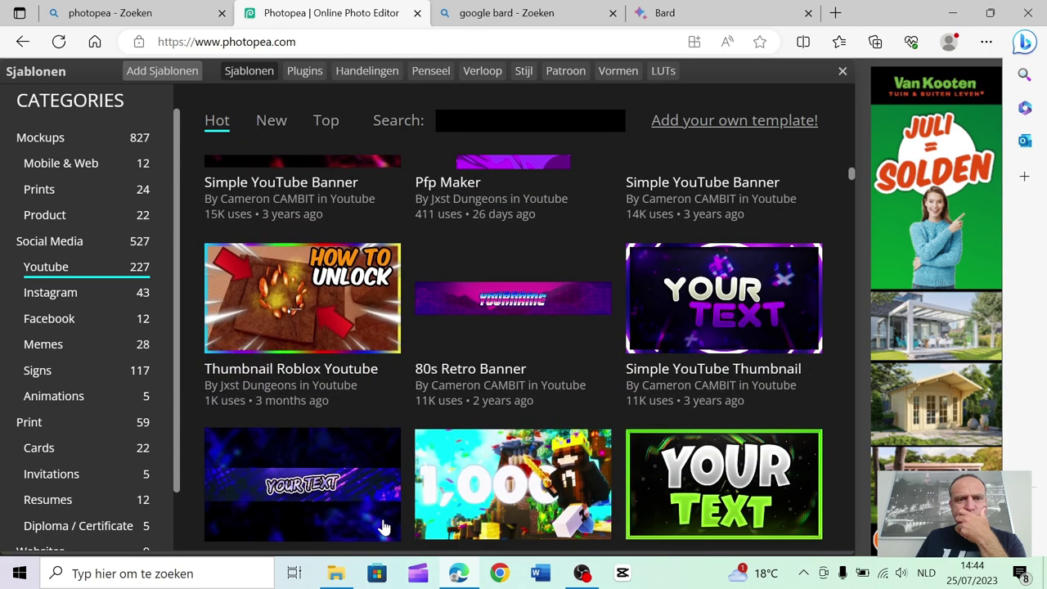
scroll(384, 507, down, 3)
scroll(394, 458, down, 3)
scroll(395, 458, down, 3)
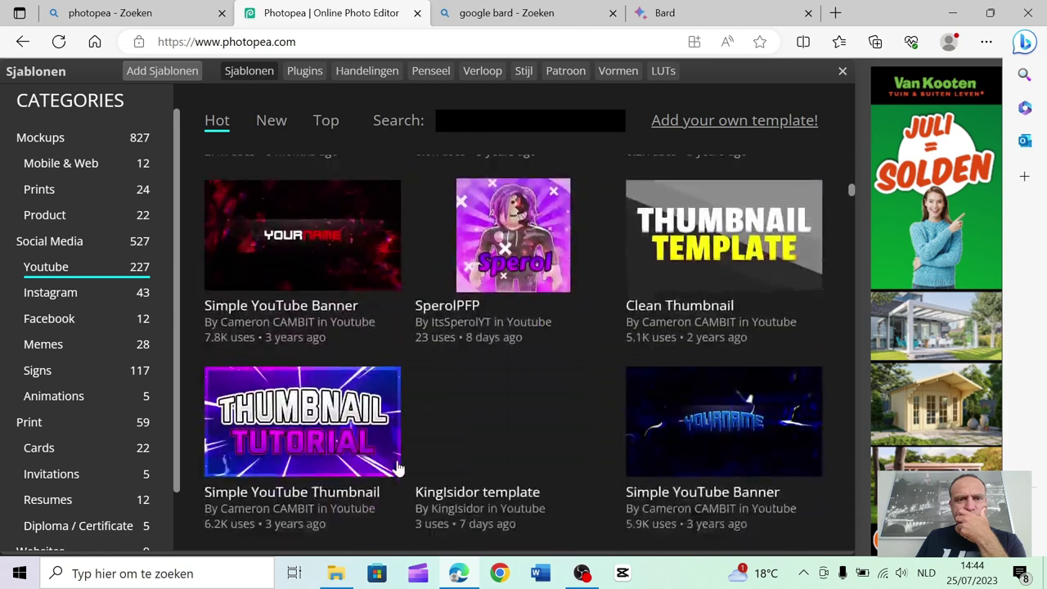
scroll(396, 467, down, 2)
scroll(396, 466, down, 1)
scroll(396, 466, down, 2)
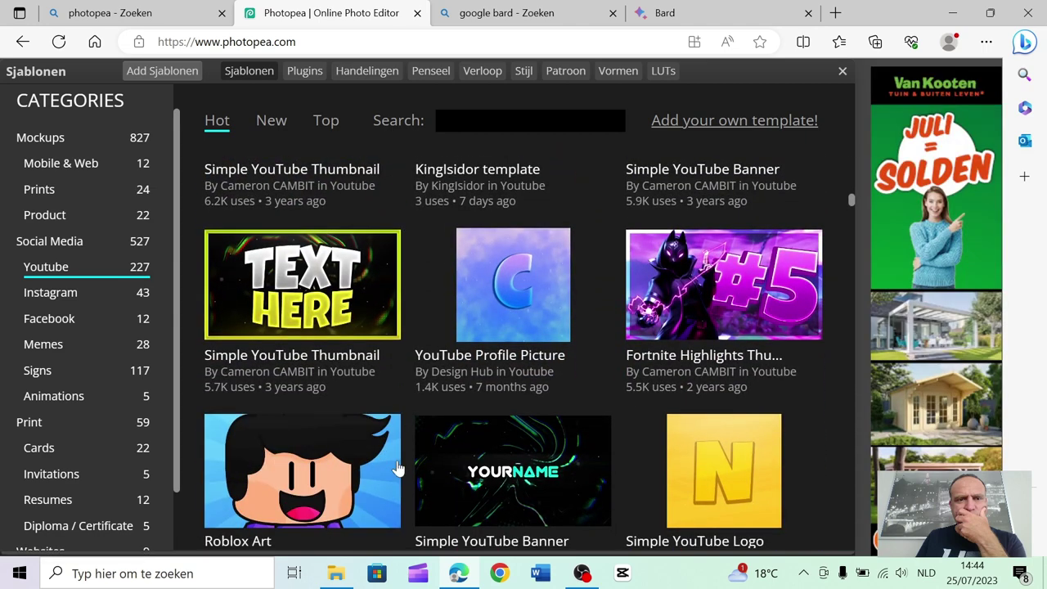
scroll(396, 466, down, 1)
scroll(395, 445, down, 3)
scroll(393, 426, down, 2)
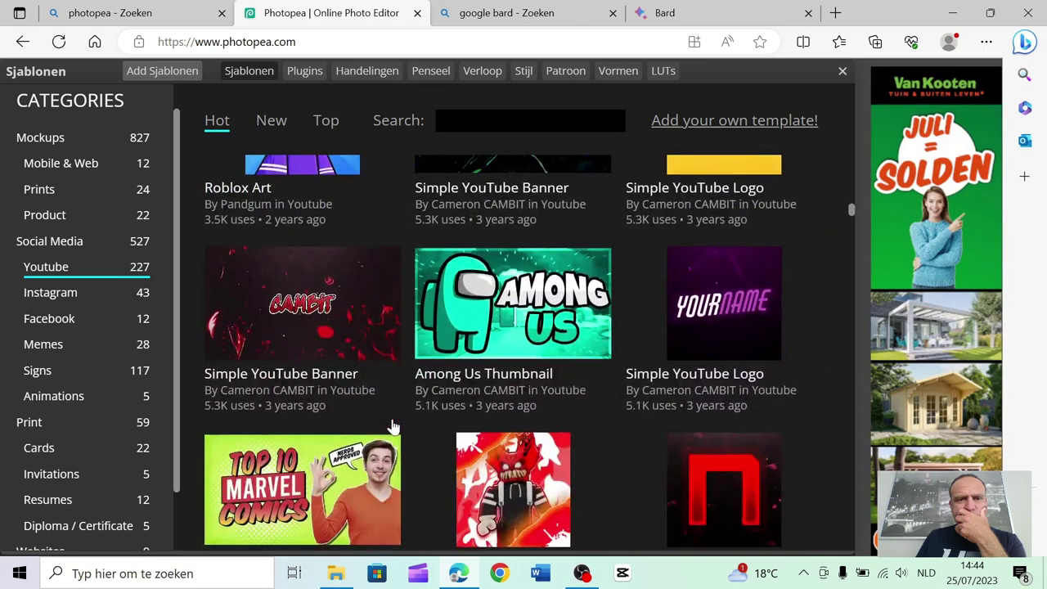
scroll(392, 426, down, 1)
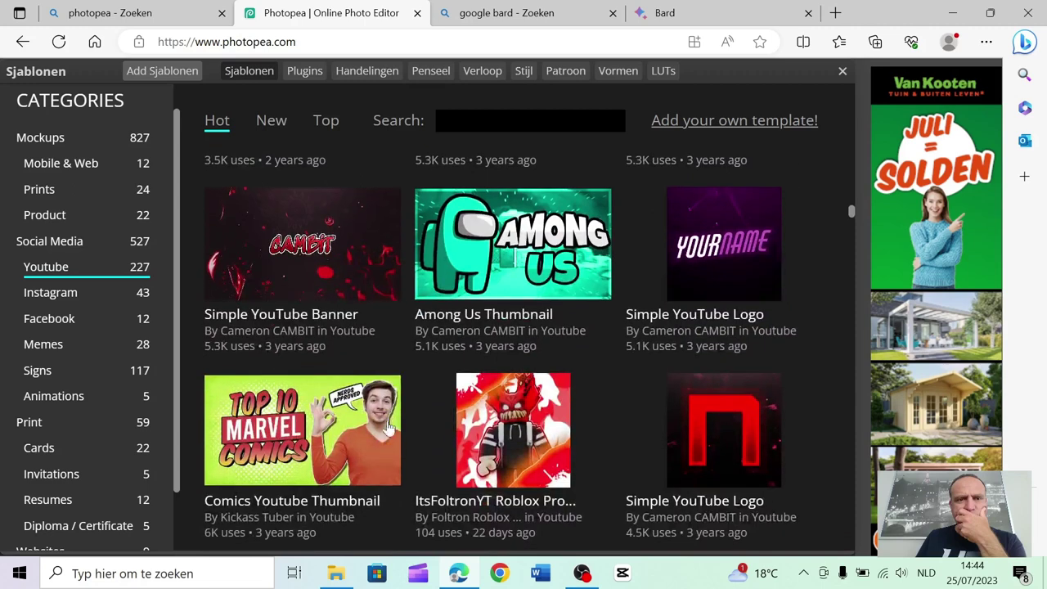
click(265, 406)
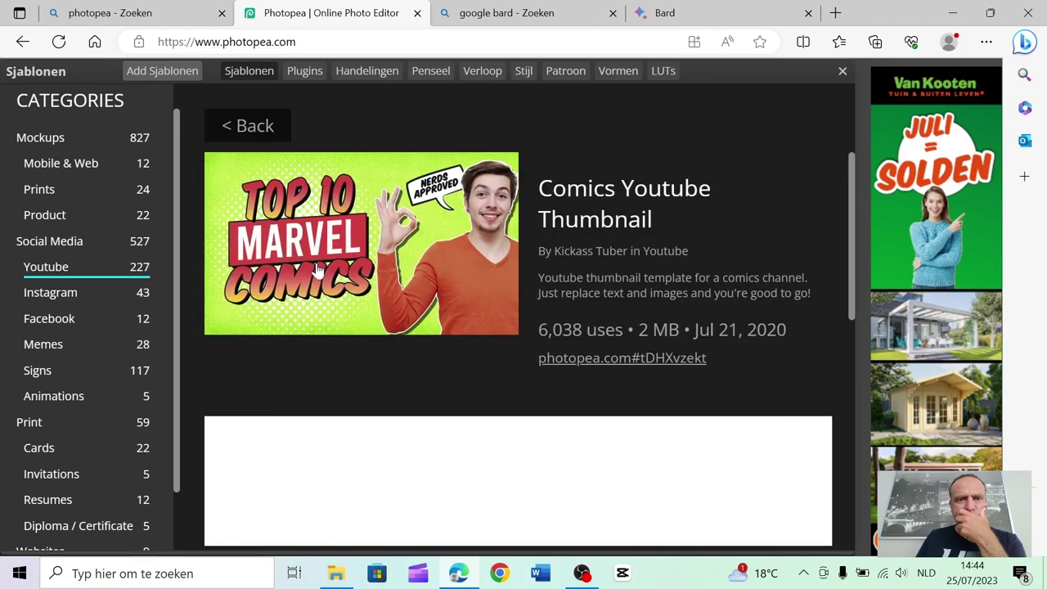
Open the template as ComicsTN4.psd and toggle the VISIT text layer's visibility.
click(414, 270)
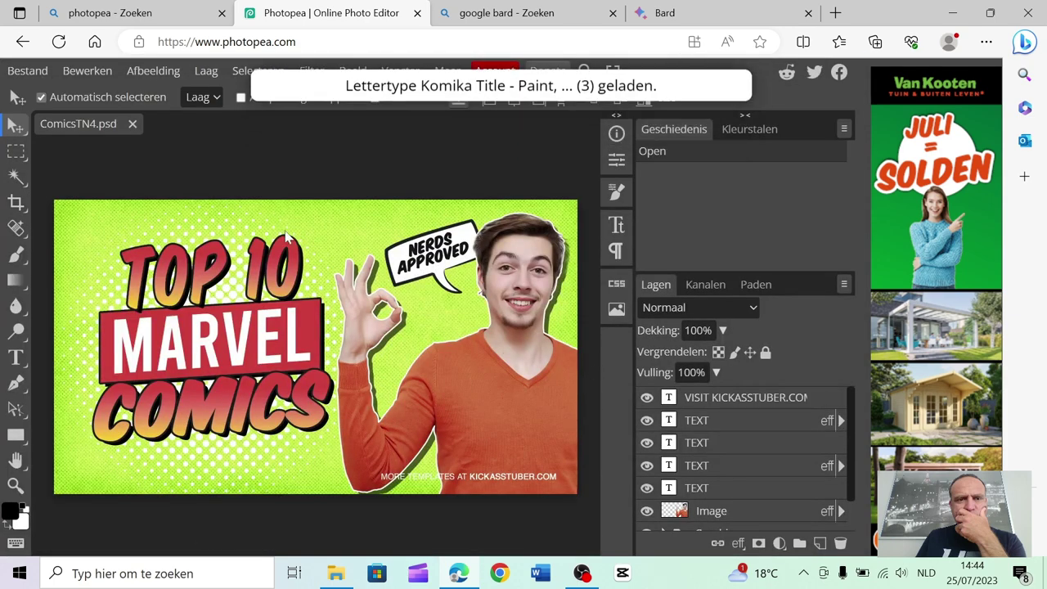
click(646, 401)
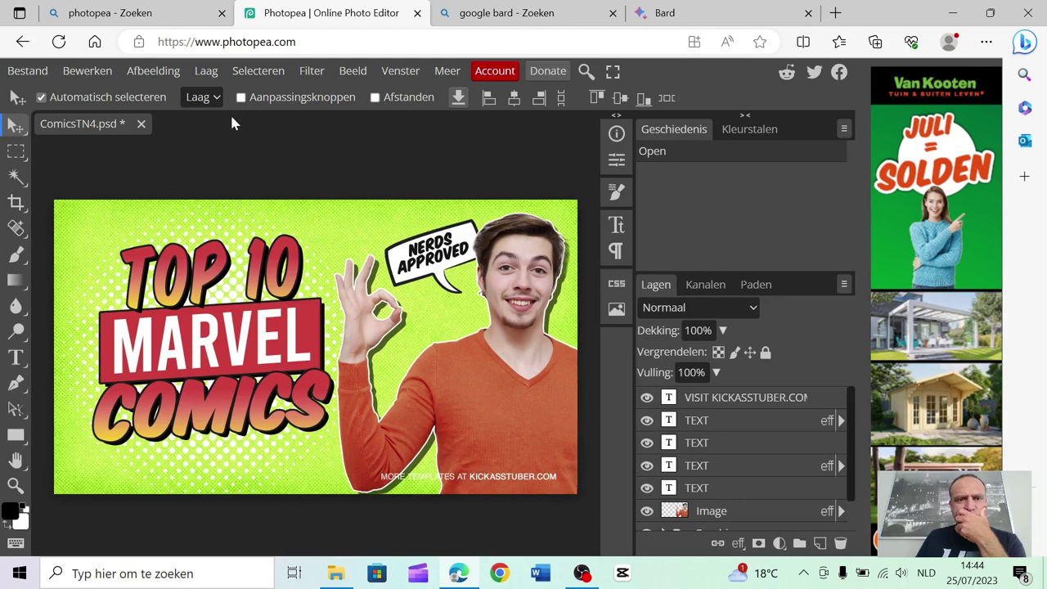
Leave the editor, reopen Photopea from Bing, and open ComicsTN4 from Afbeeldingen.
click(22, 42)
click(538, 133)
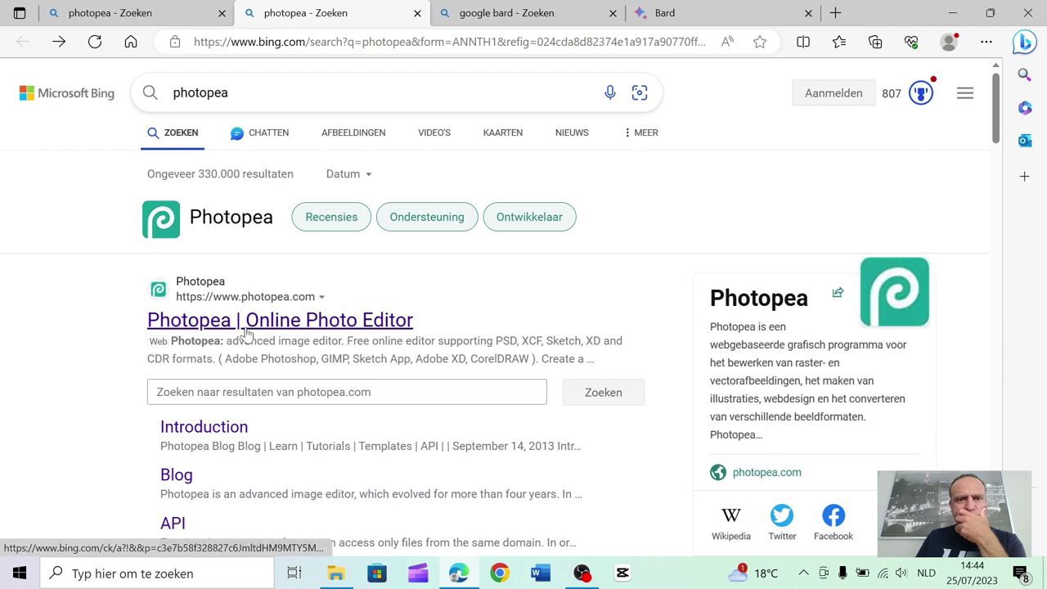
click(245, 321)
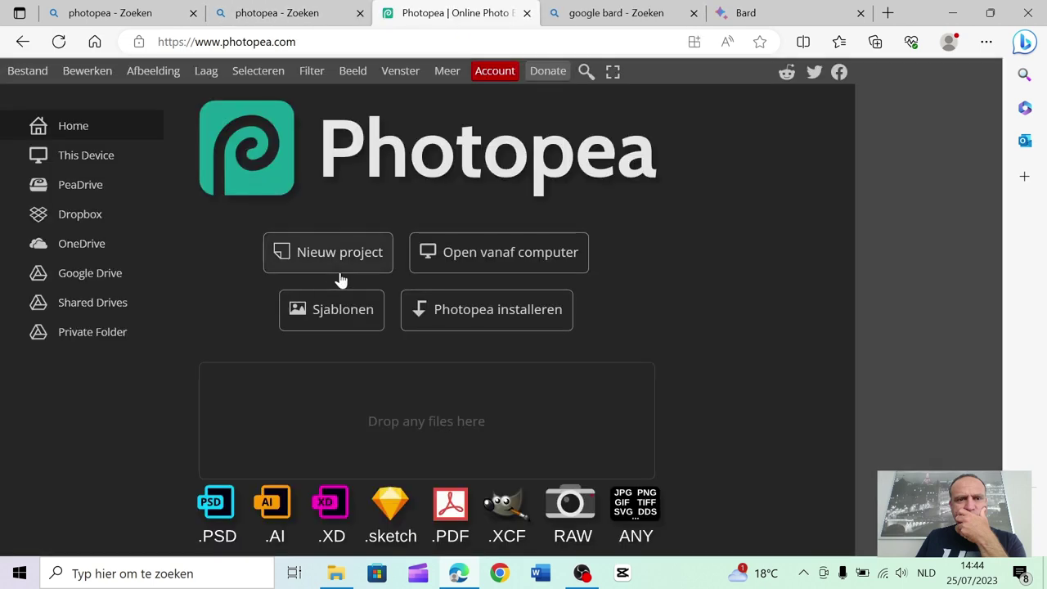
click(462, 261)
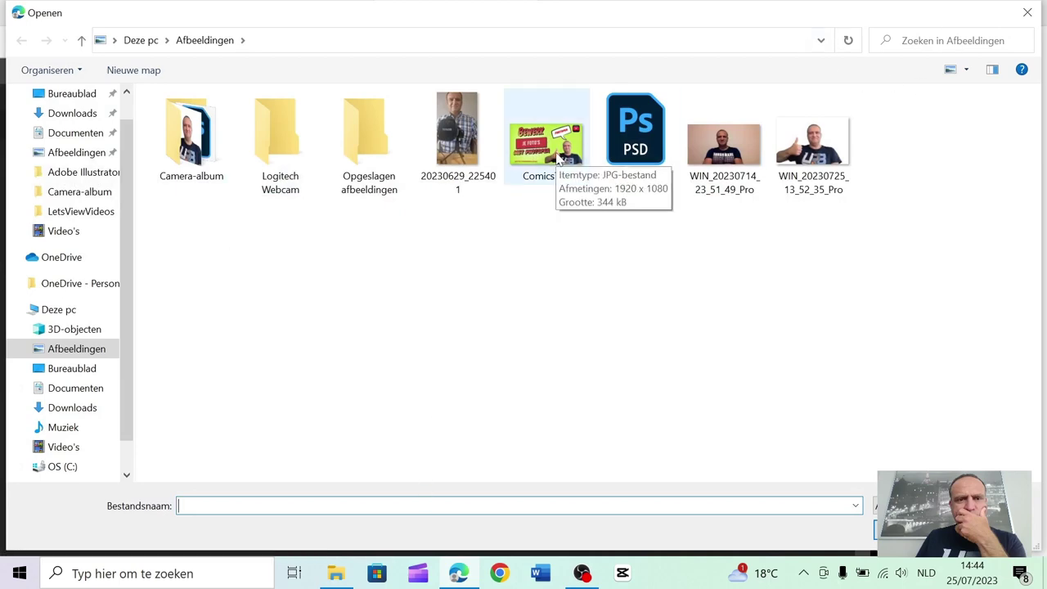
double_click(556, 160)
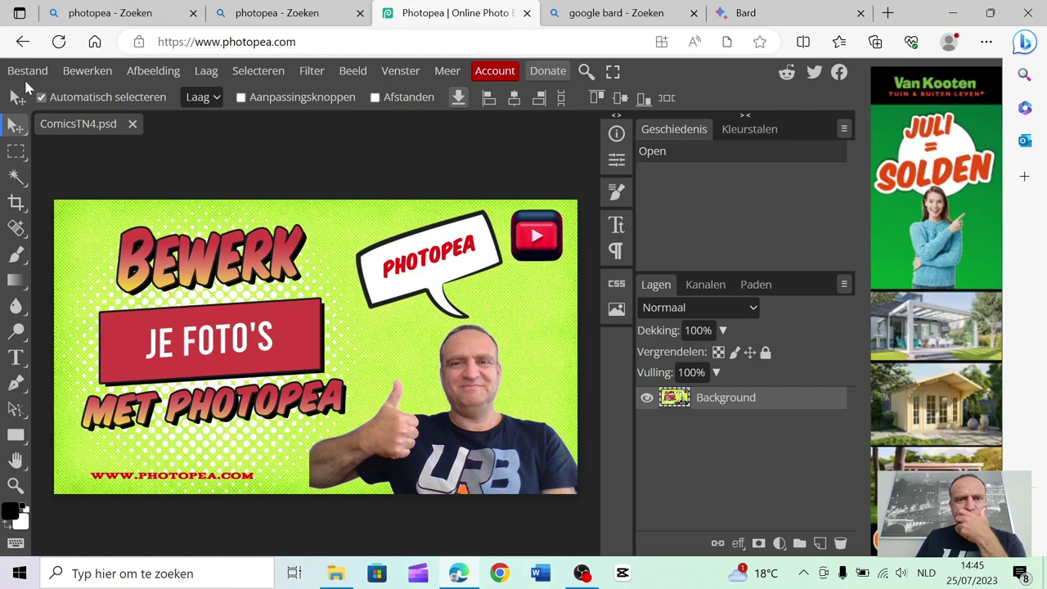
click(23, 42)
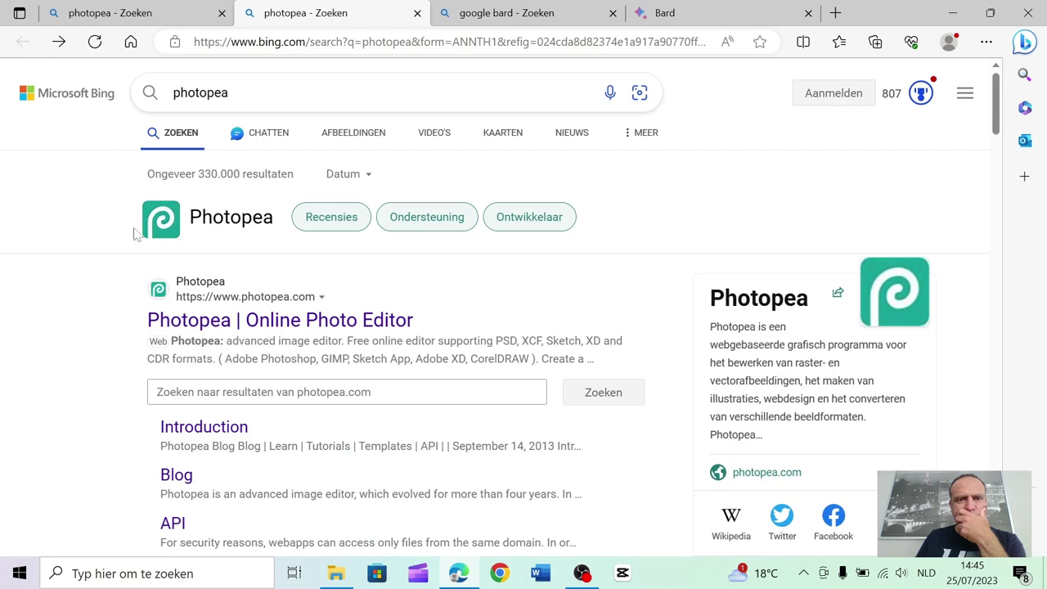
Reopen Photopea and open WIN_20230714_23_51_49_Pro from Afbeeldingen as a new document.
click(204, 323)
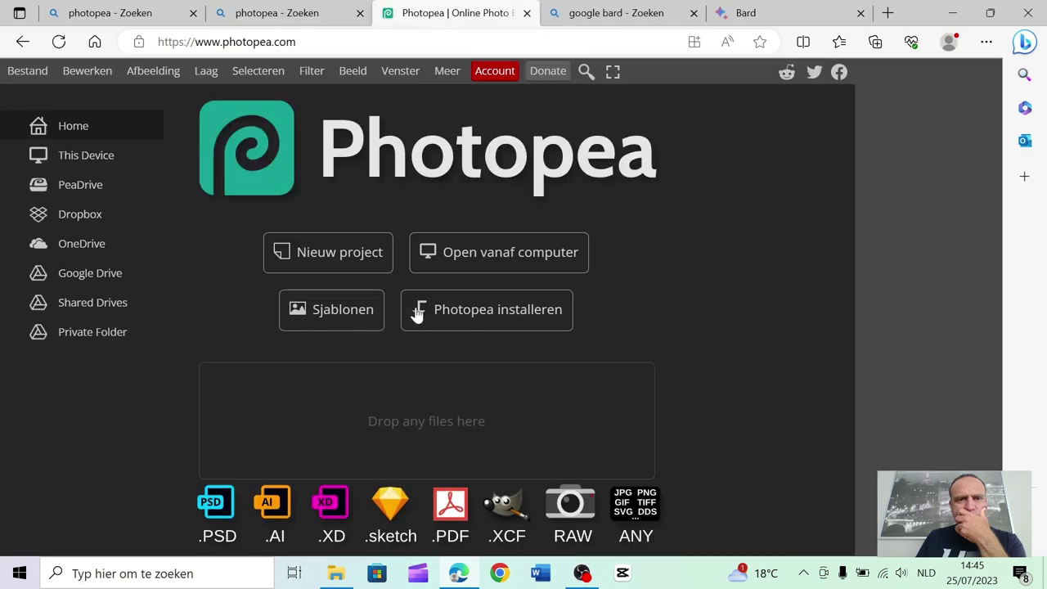
click(455, 266)
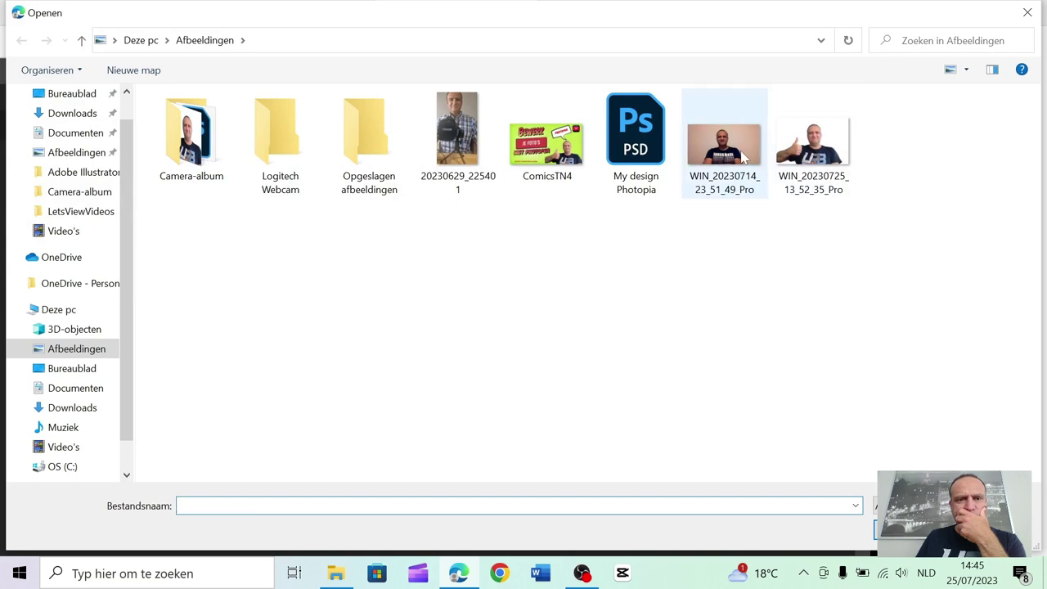
click(742, 158)
double_click(743, 158)
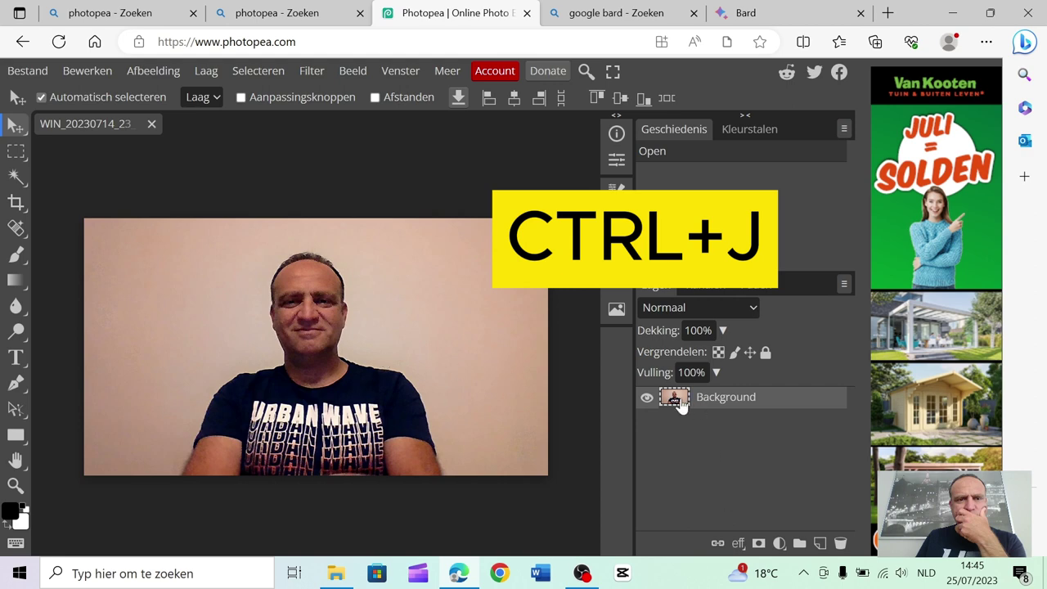
Duplicate the photo to Layer 1, hide Background, and draw a text box near the top.
key(ctrl+j)
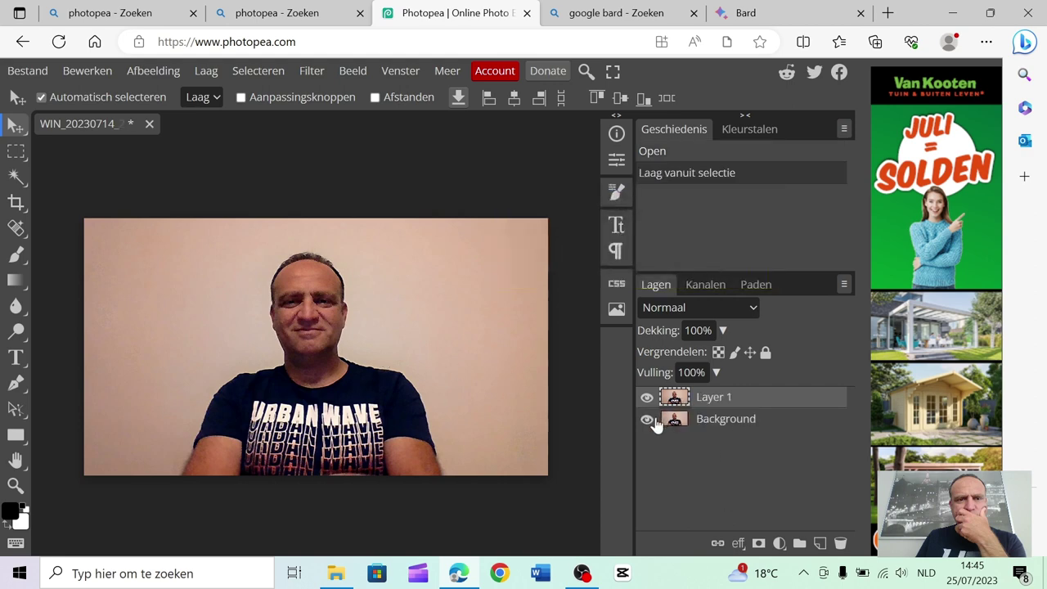
click(646, 420)
click(21, 365)
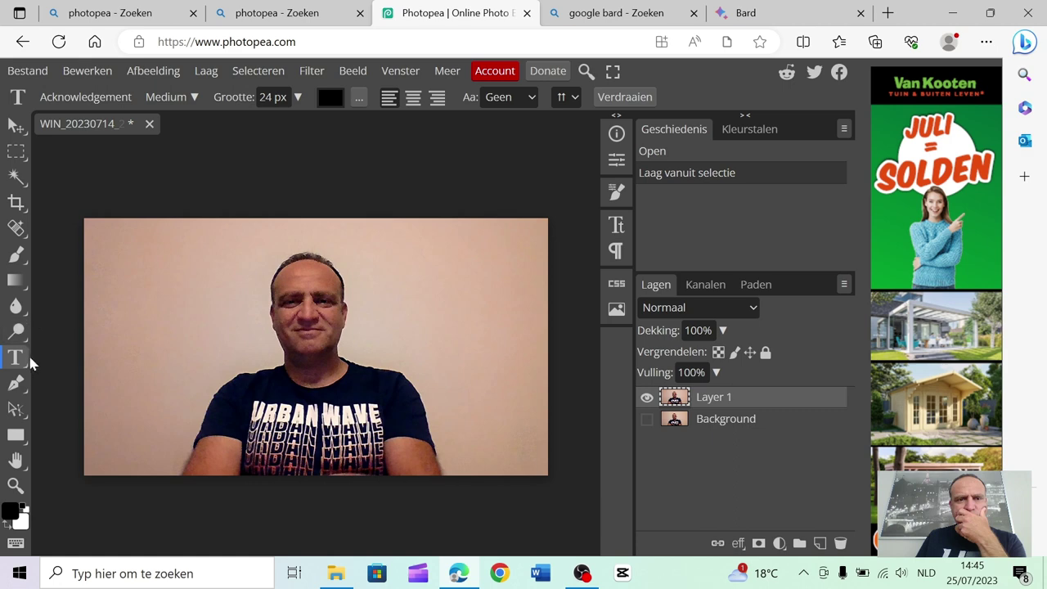
right_click(29, 363)
drag(128, 253, 399, 305)
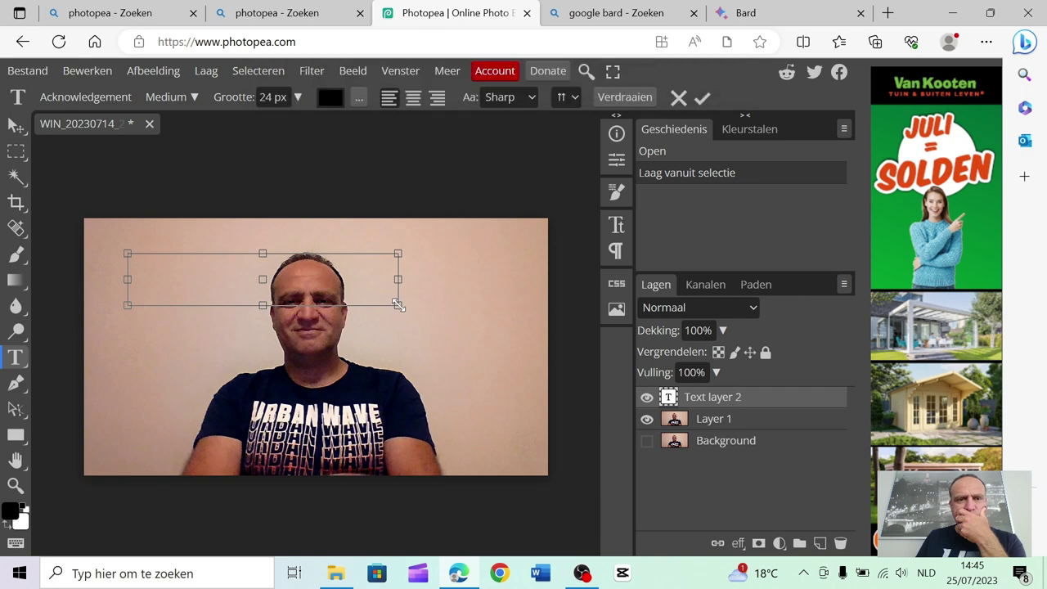
Type the person's name in Abril Fatface, centre-aligned, and move it to the top-left.
click(117, 98)
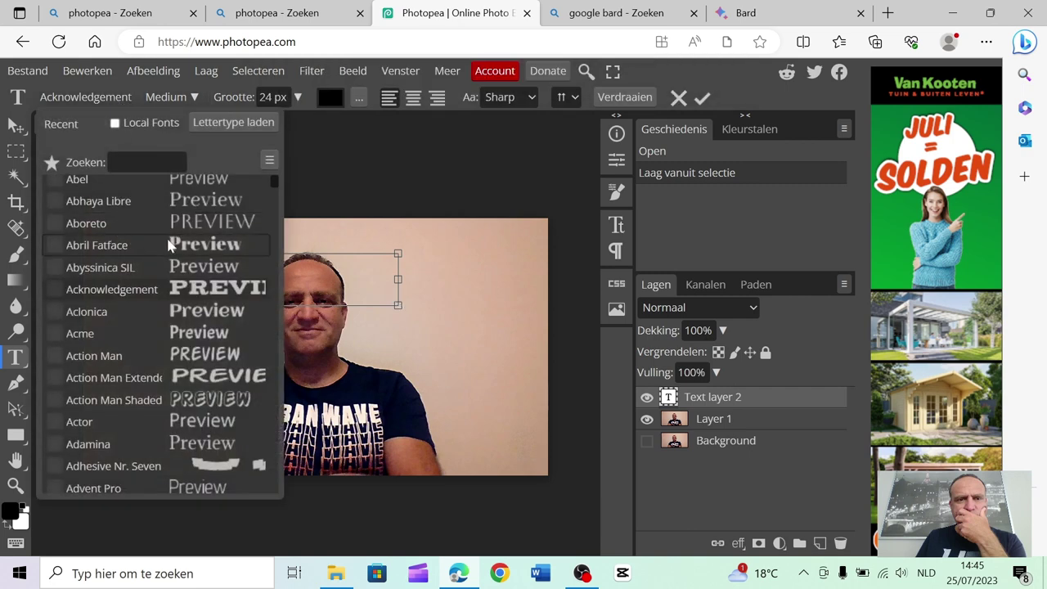
click(201, 245)
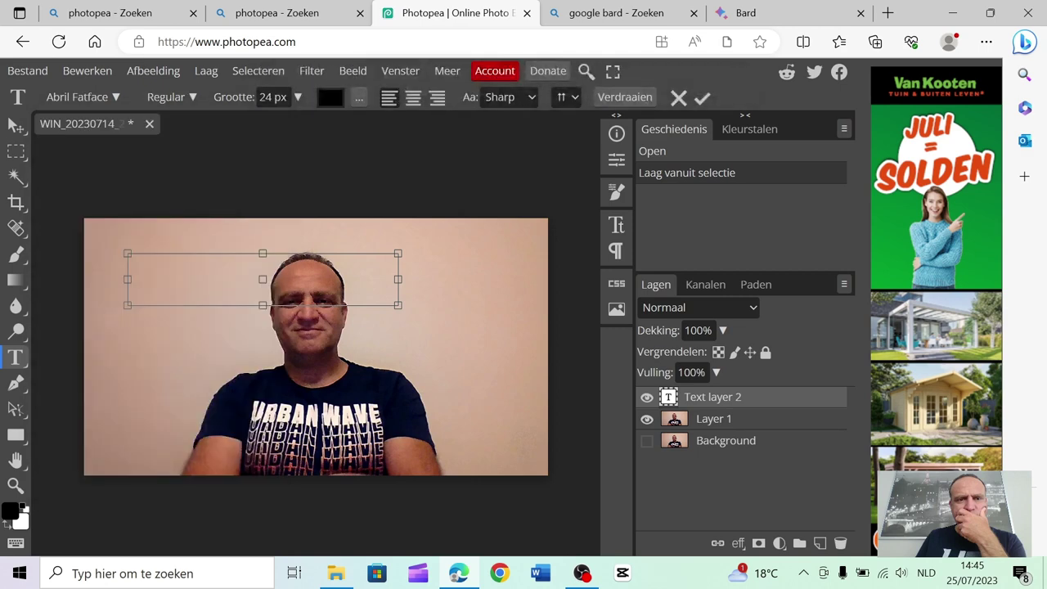
text(Fadi)
text( Awa)
text(d)
key(ctrl+shift+Left)
key(ctrl+shift+Left)
click(413, 98)
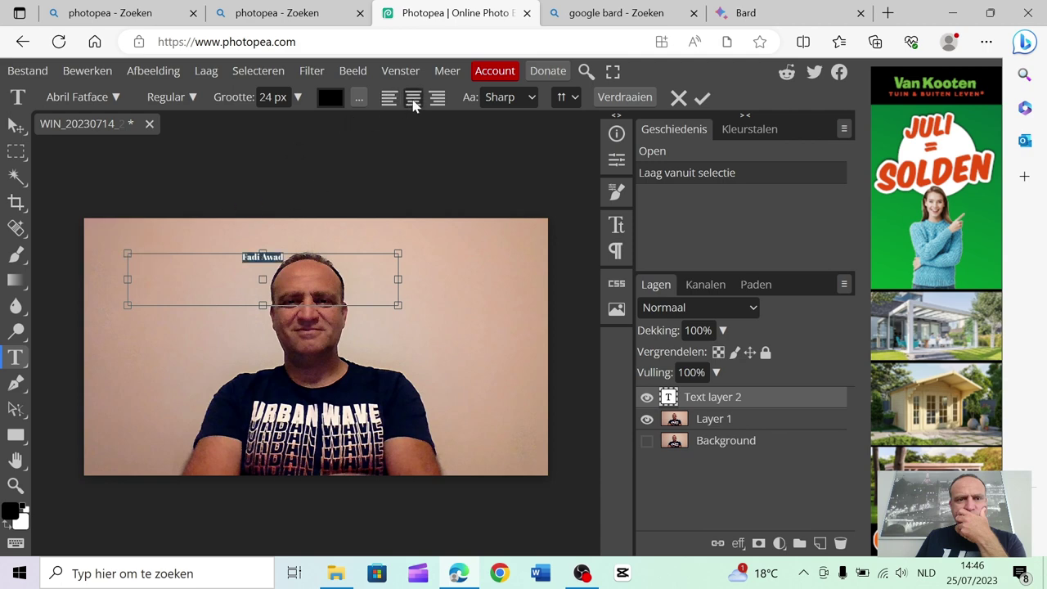
click(16, 124)
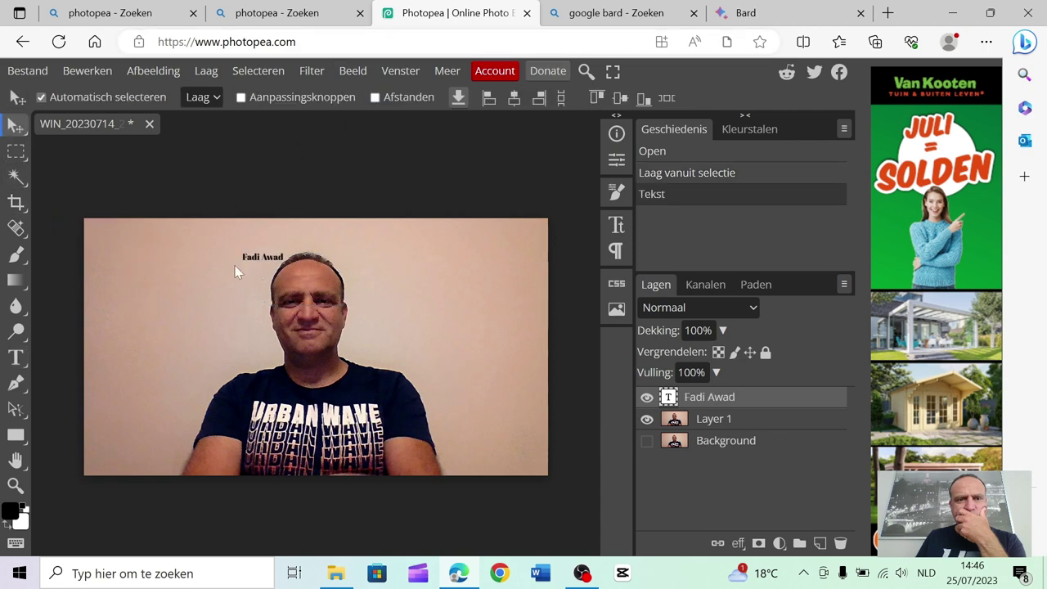
drag(256, 265, 149, 257)
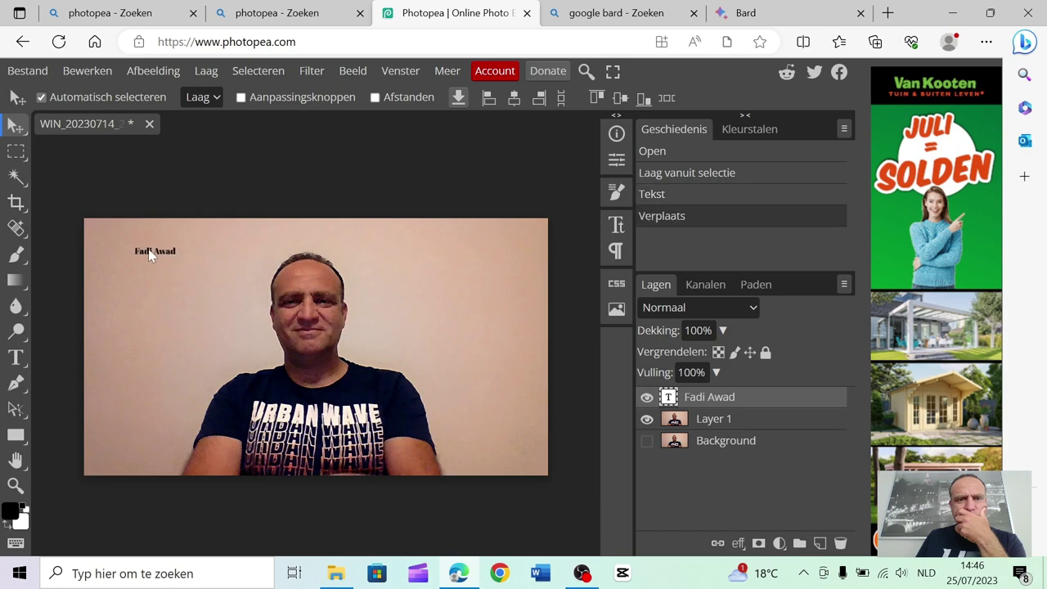
click(160, 233)
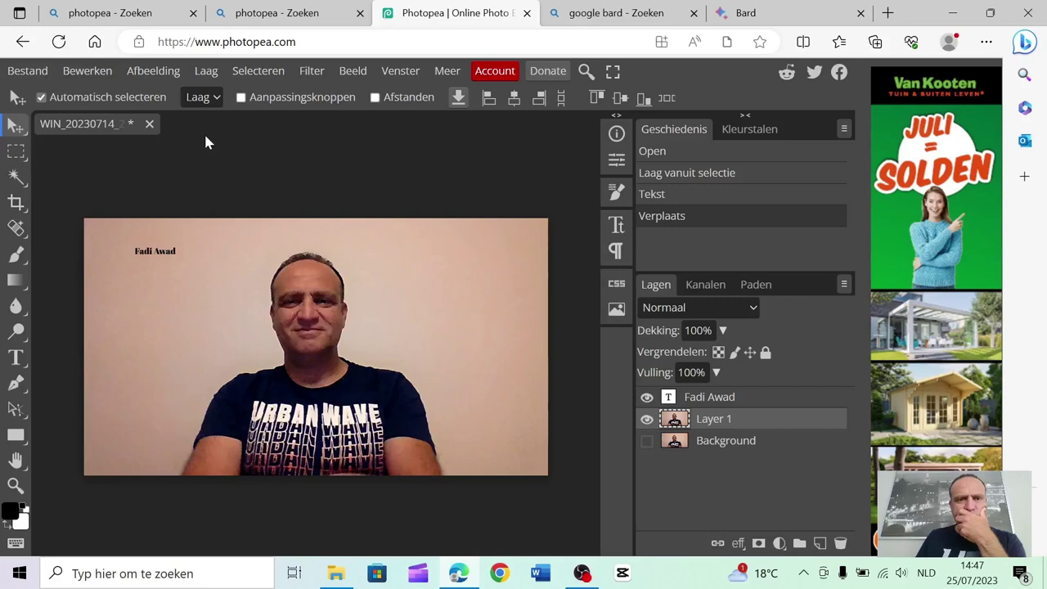
Apply Remove BG to Layer 1, masking out the backdrop around the person.
click(282, 74)
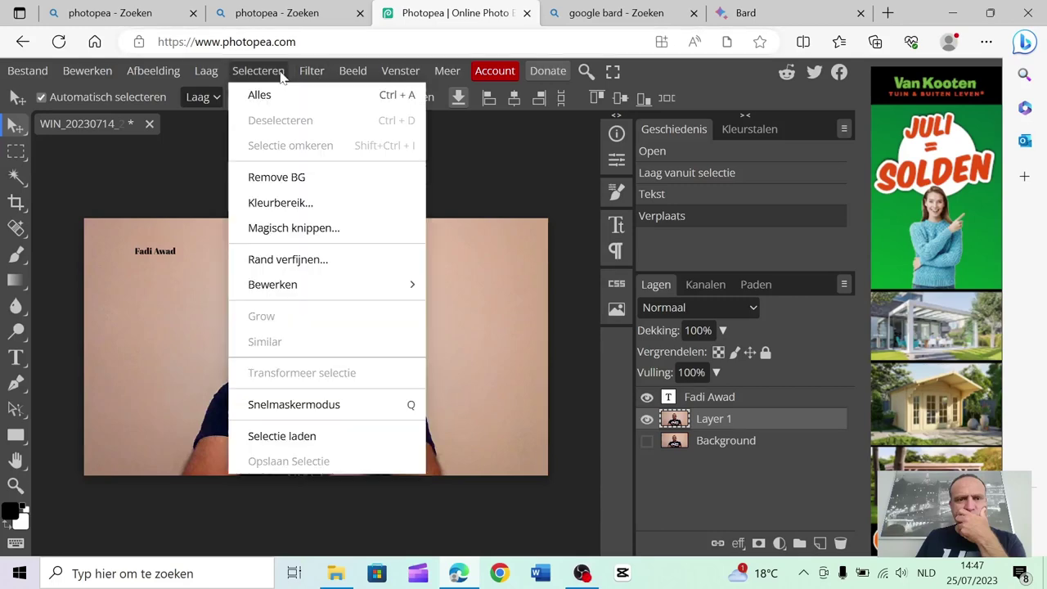
click(293, 178)
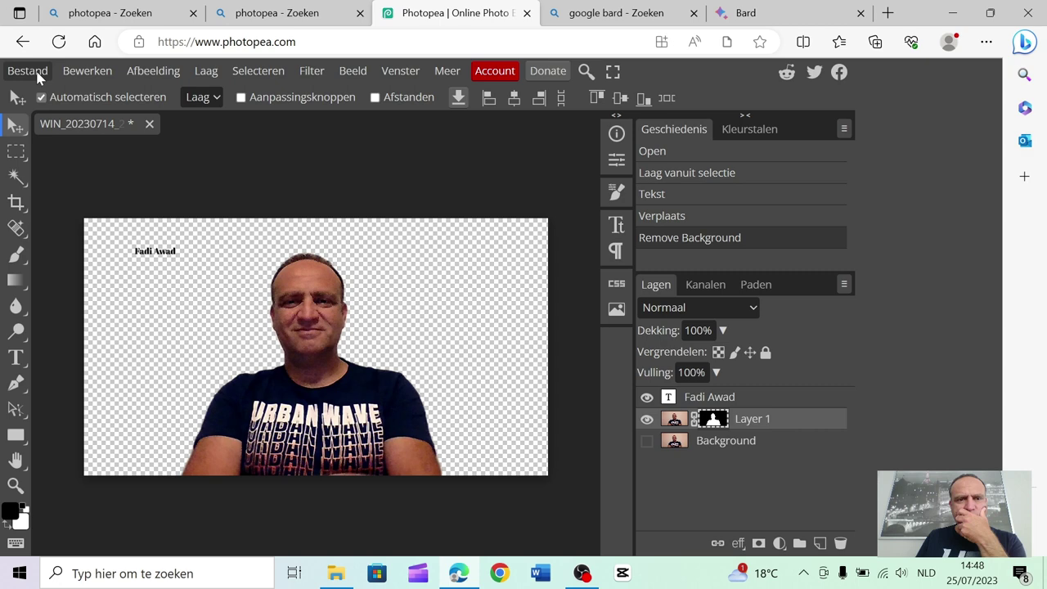
Save the portrait as a PSD file and export a JPG copy.
click(28, 72)
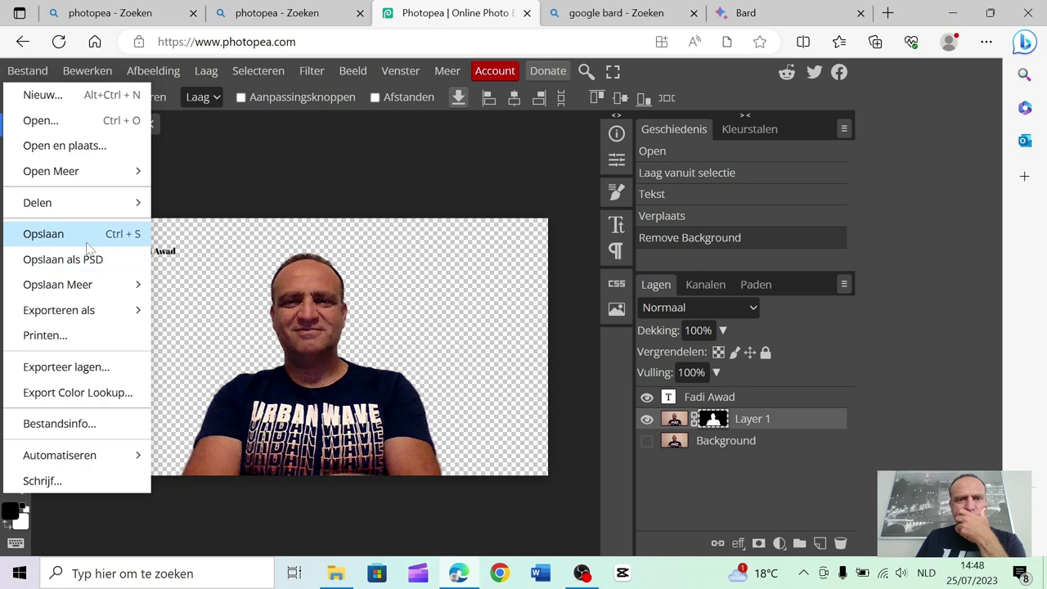
click(90, 270)
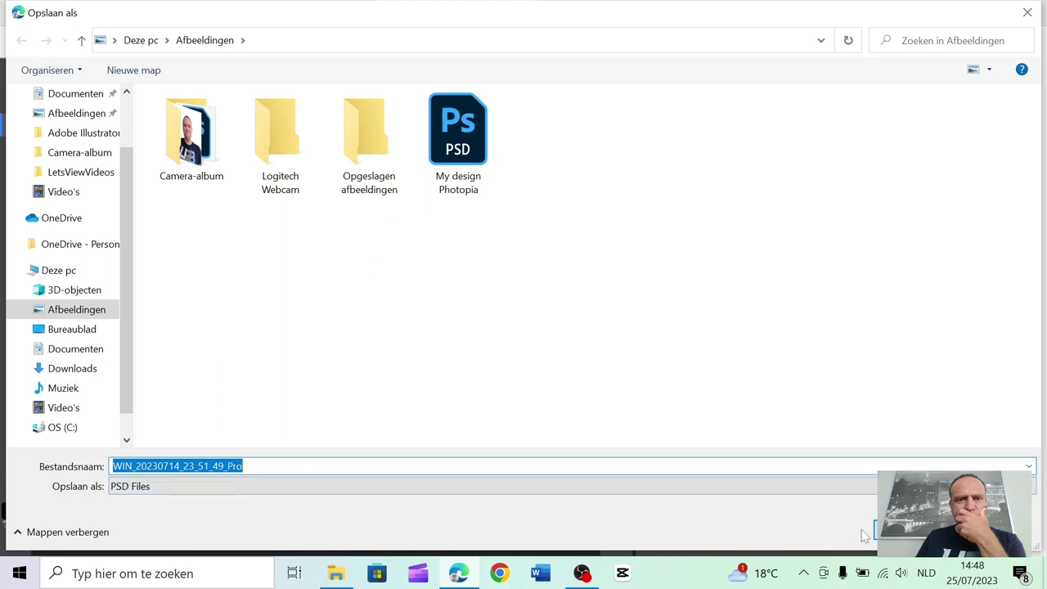
click(900, 532)
click(27, 72)
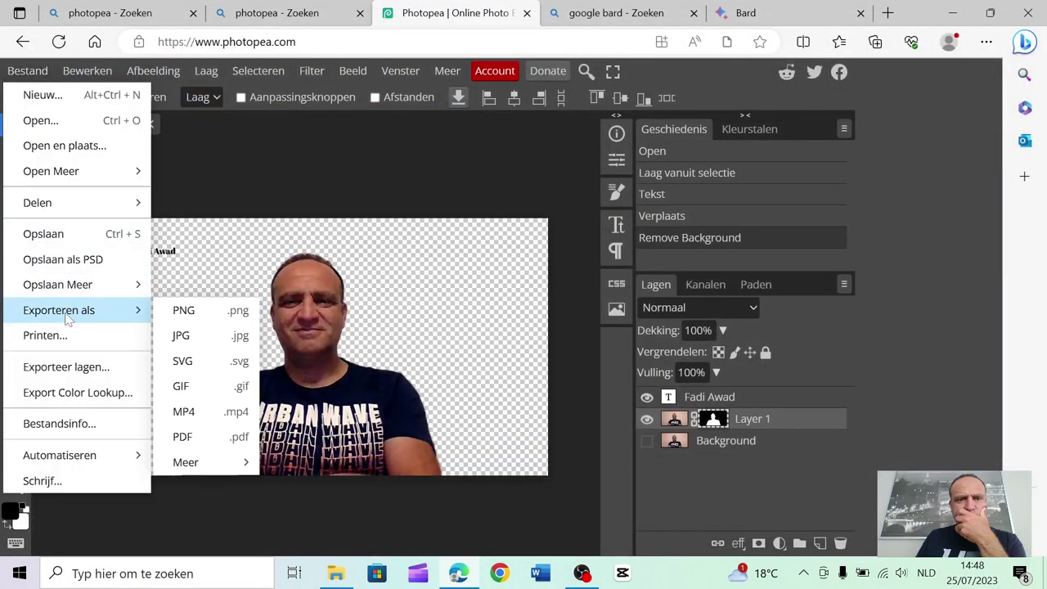
mouse_move(59, 310)
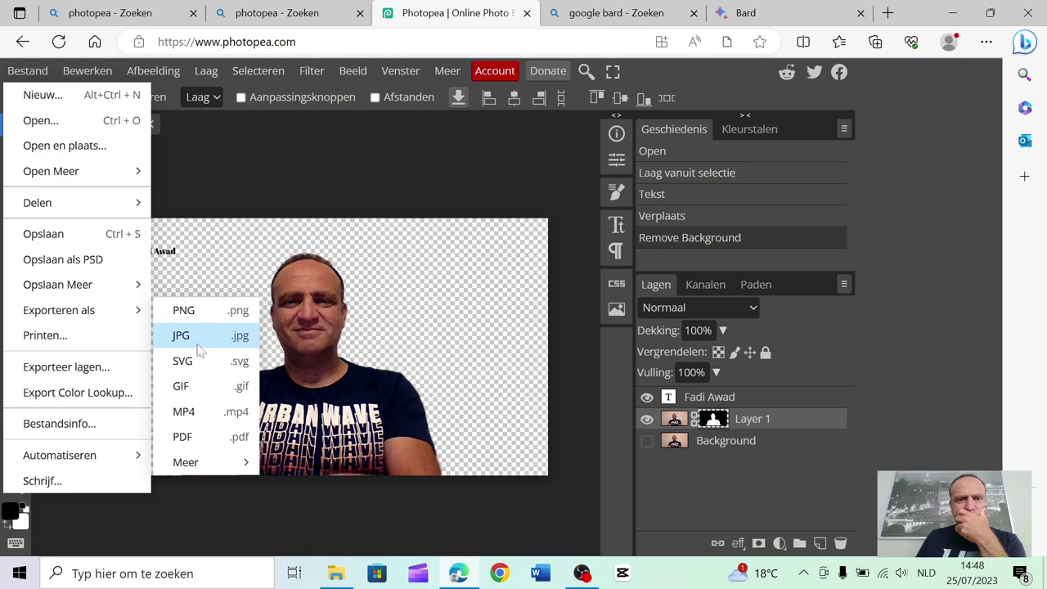
click(419, 283)
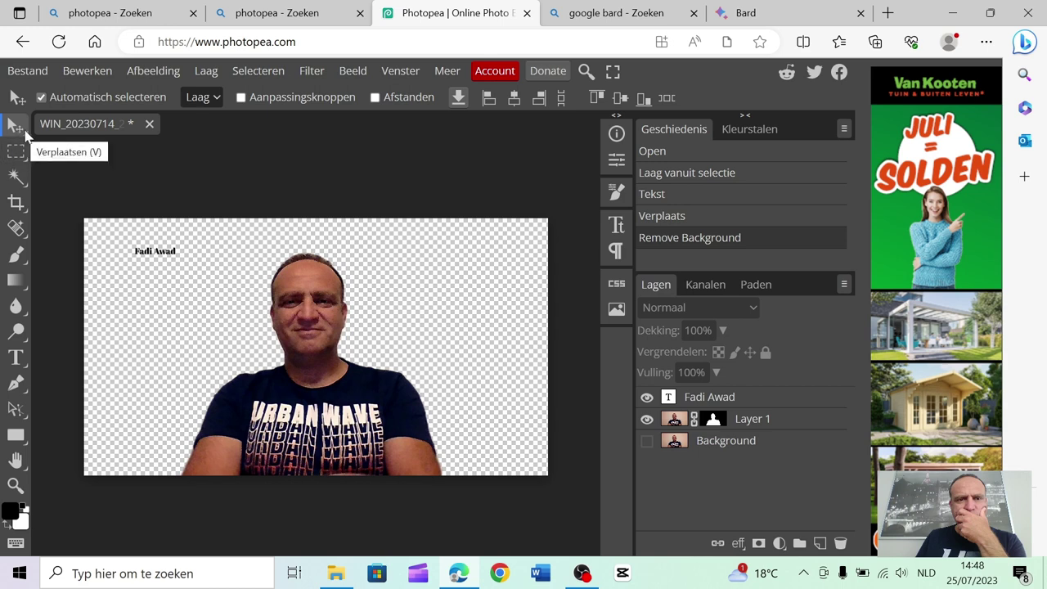
click(545, 71)
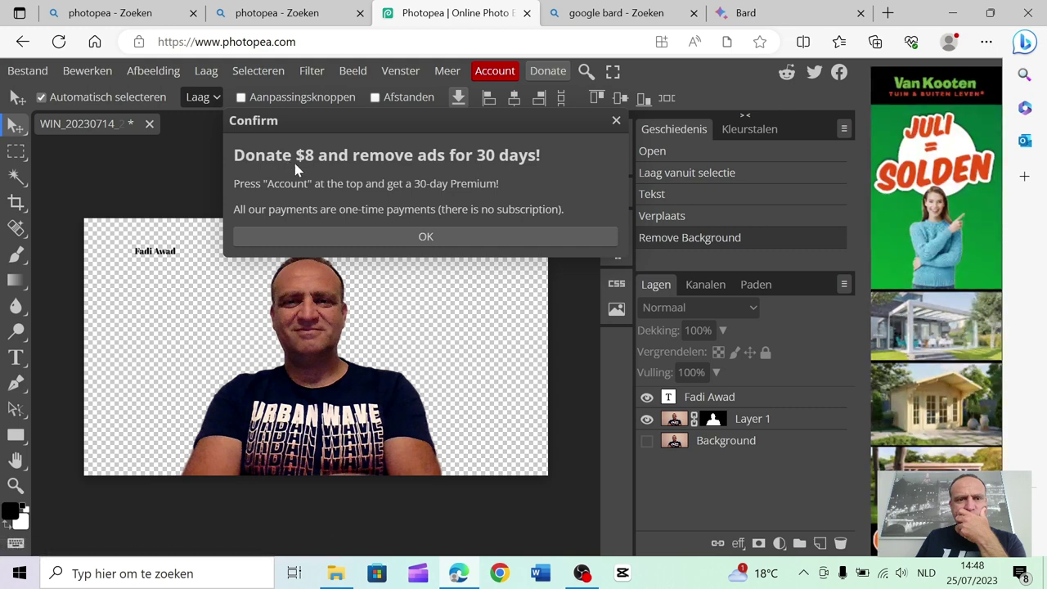
click(514, 244)
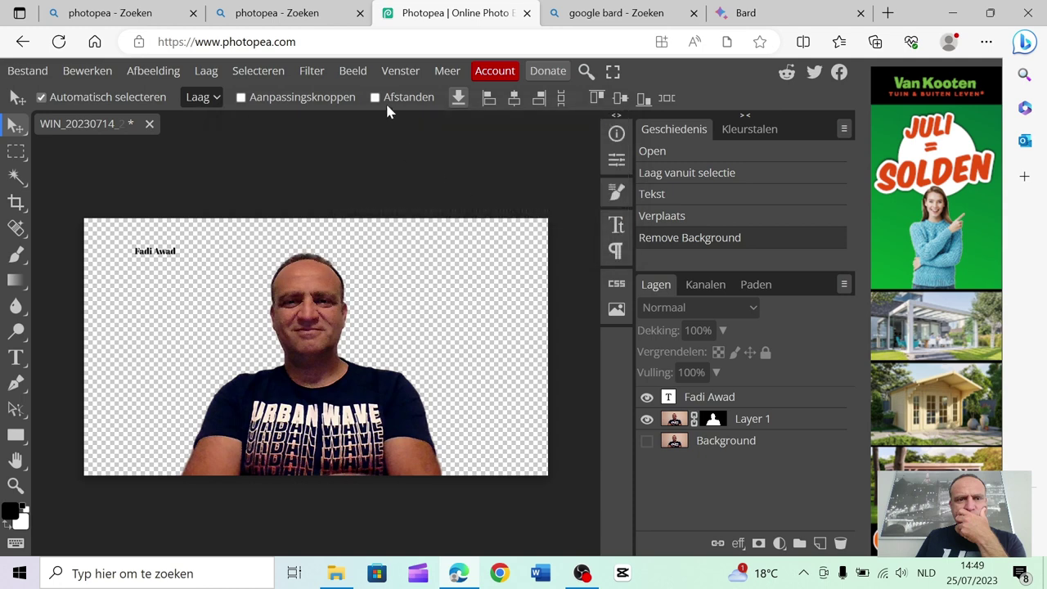